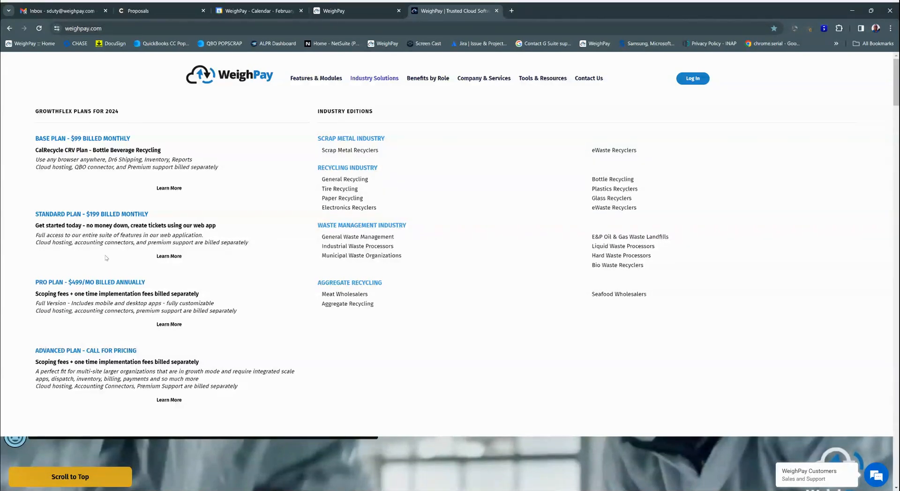
Log in to the WeighPay web application with the saved WP.SandBox username and its account password
left_click(694, 79)
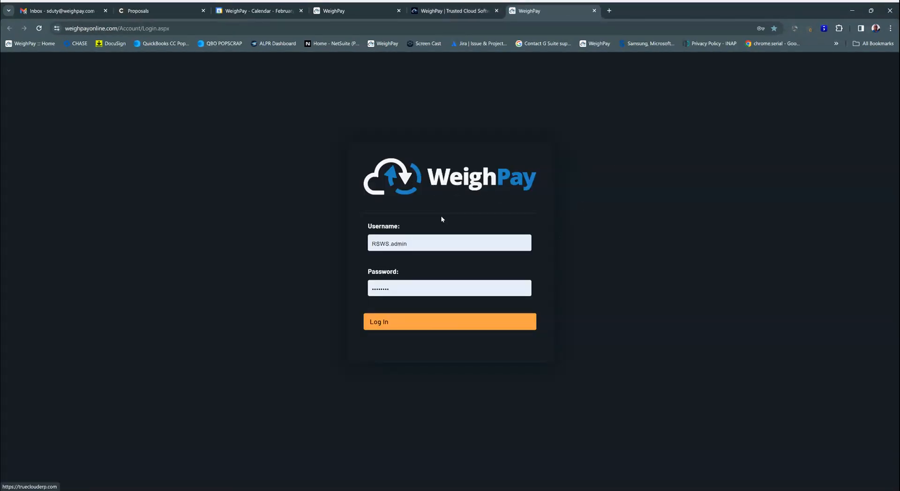
left_click(413, 241)
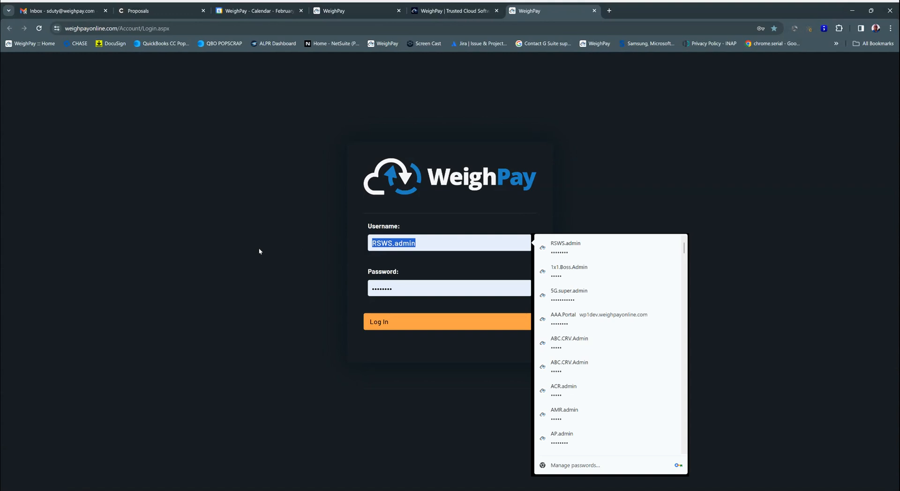
type("wp")
left_click(582, 250)
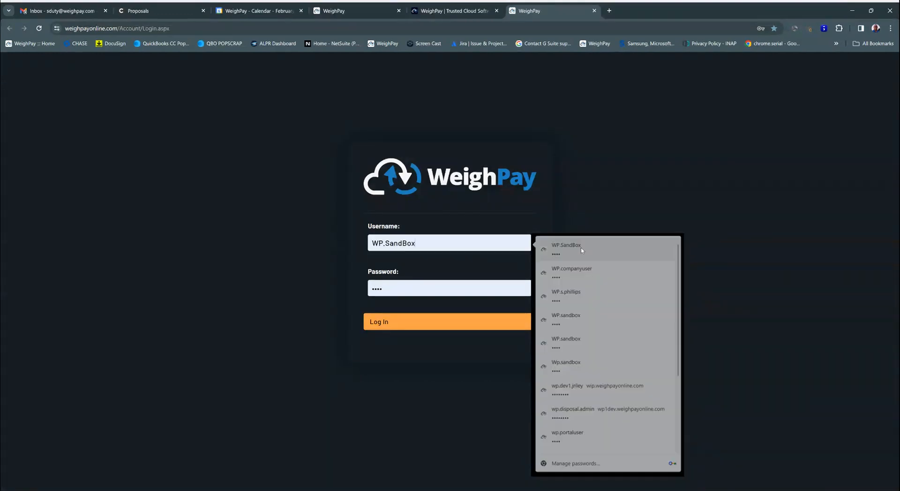
left_click(442, 326)
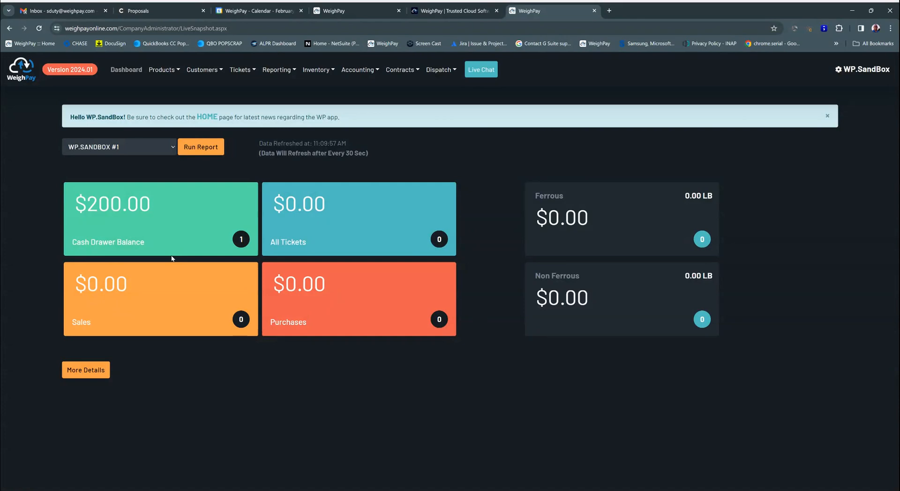
left_click(167, 73)
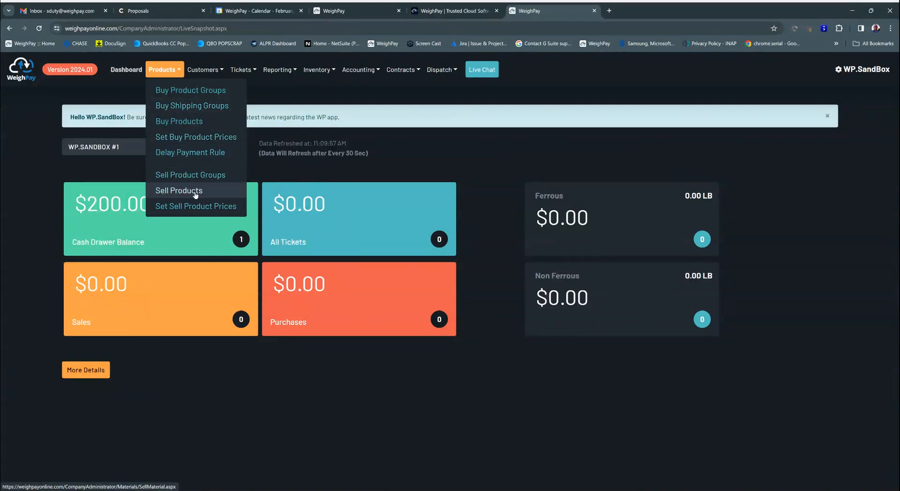
left_click(205, 70)
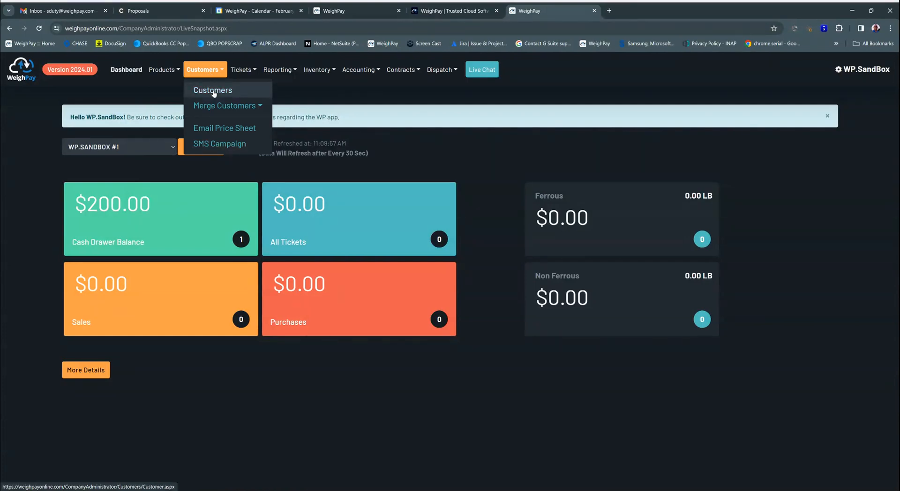
left_click(243, 70)
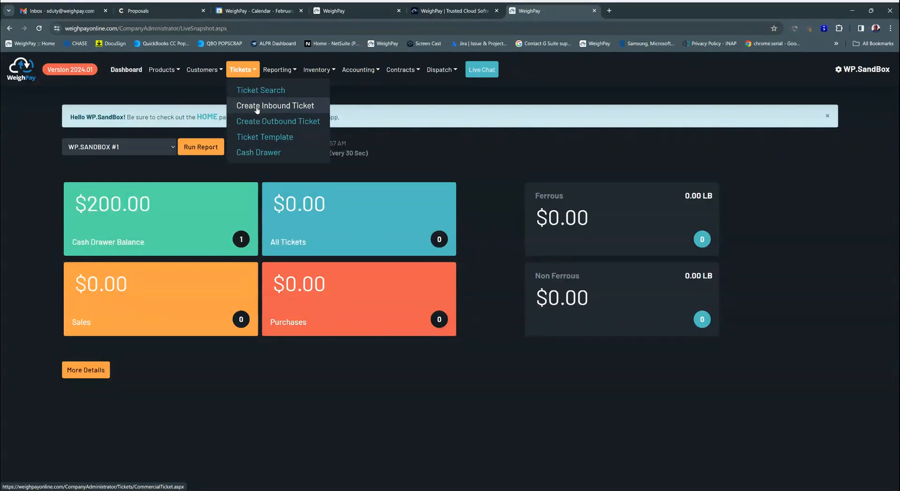
left_click(278, 70)
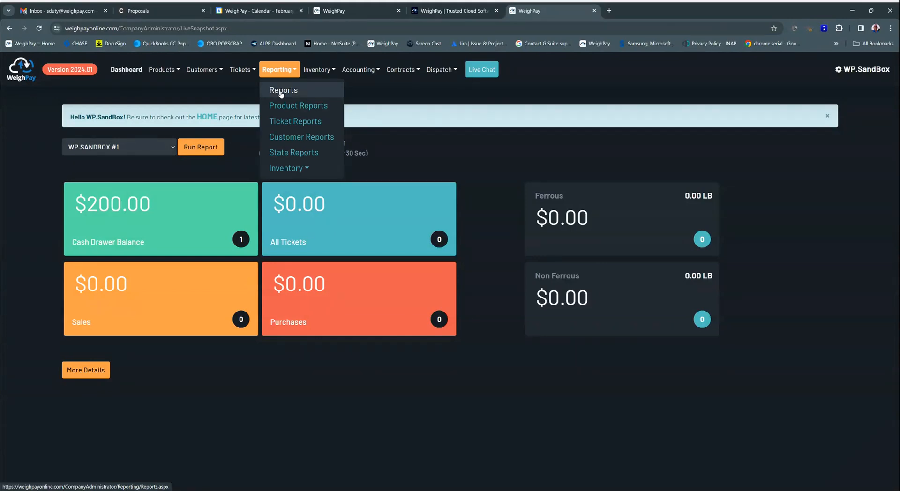
left_click(322, 71)
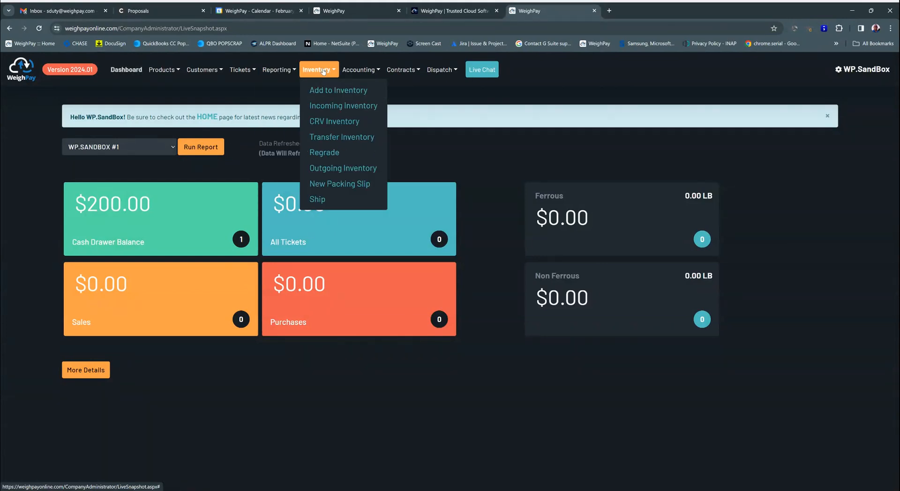
left_click(353, 70)
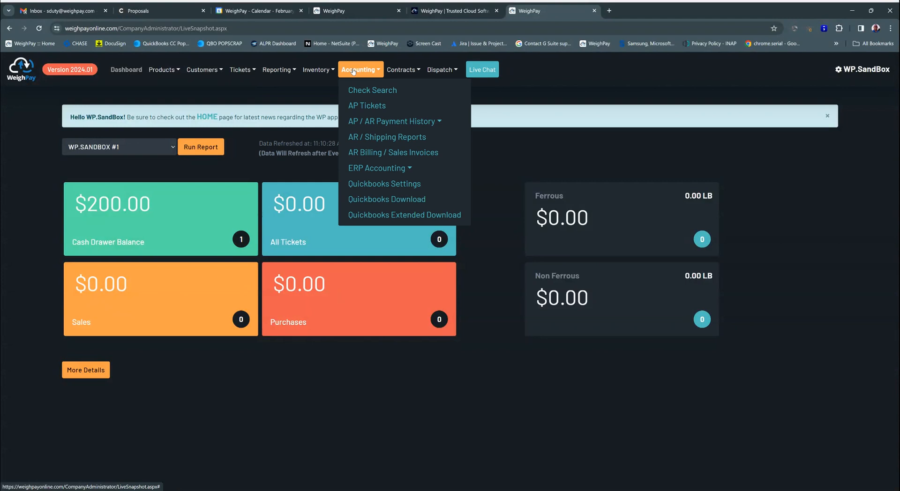
left_click(400, 72)
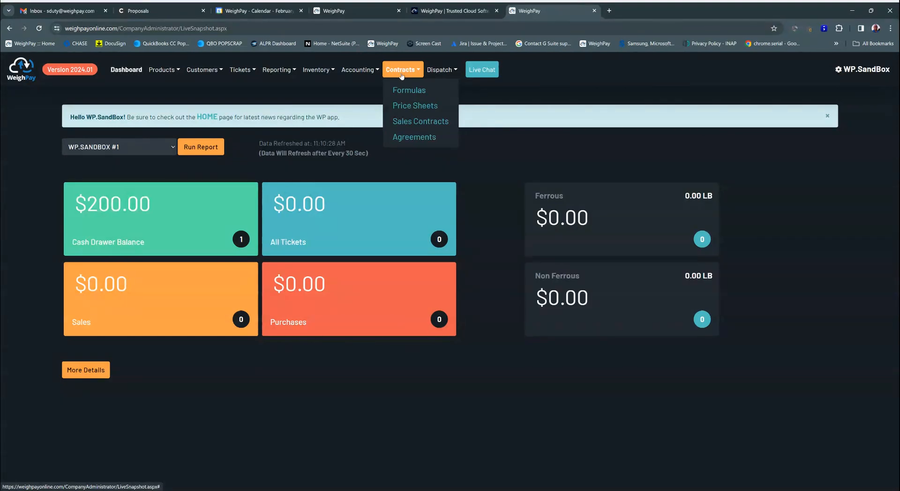
Start a new inbound ticket and select 1-800 GOT JUNK as its customer
left_click(242, 71)
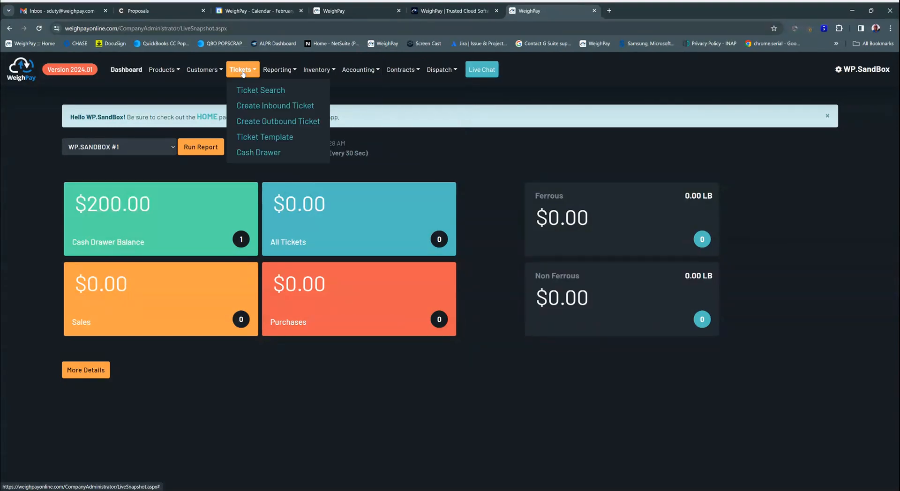
left_click(247, 106)
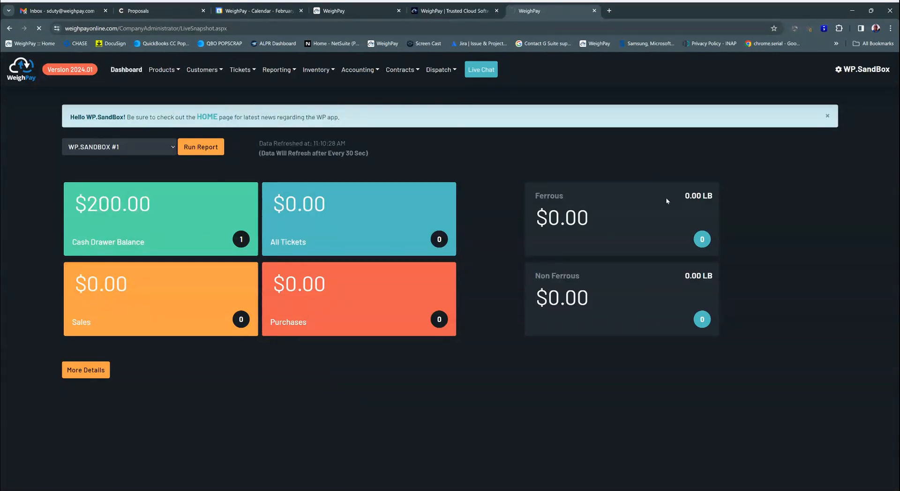
left_click(794, 123)
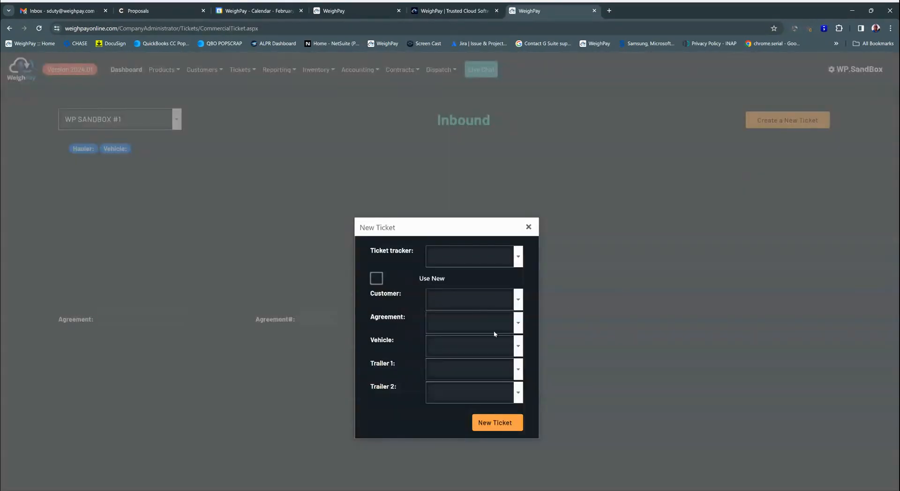
left_click(521, 306)
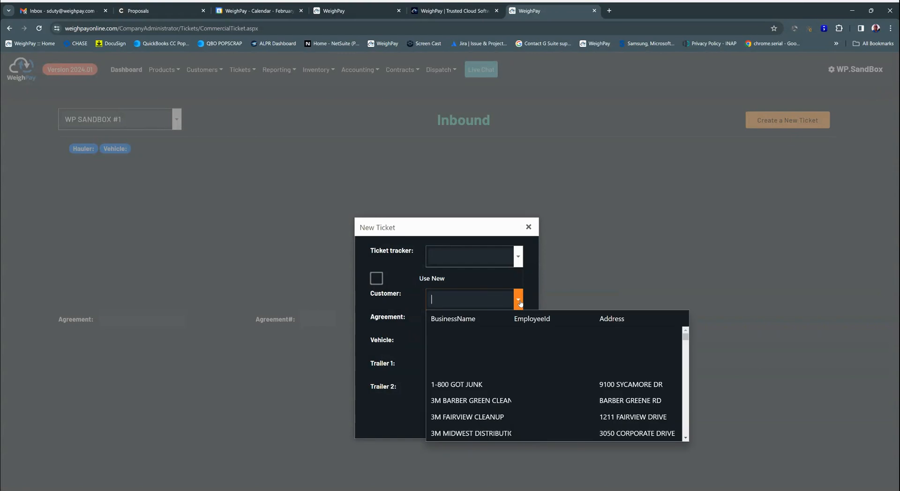
left_click(521, 306)
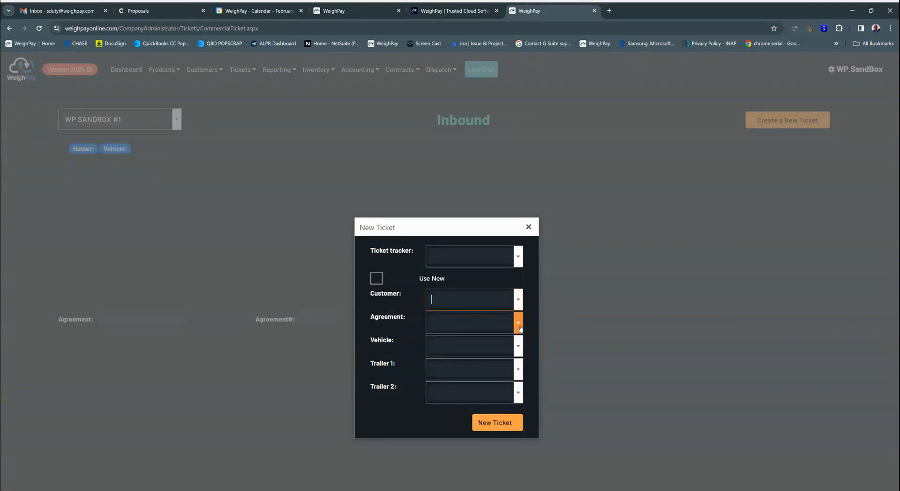
left_click(516, 328)
left_click(520, 328)
left_click(517, 299)
left_click(462, 384)
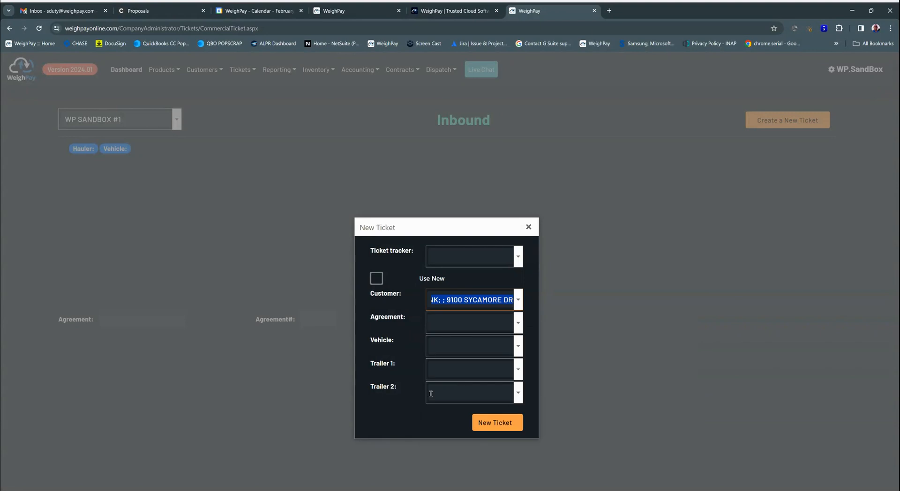
Assign the vehicle AAA Hauler 1 to the new ticket and create it
left_click(494, 425)
left_click(459, 347)
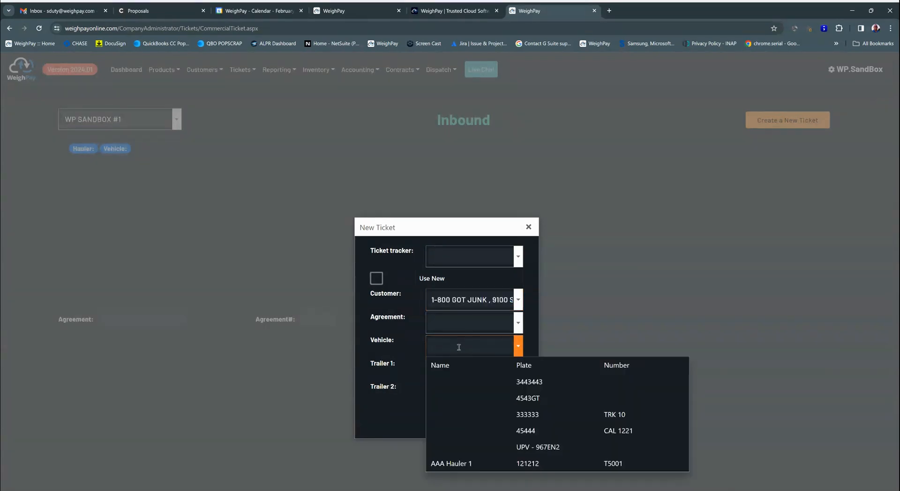
left_click(458, 464)
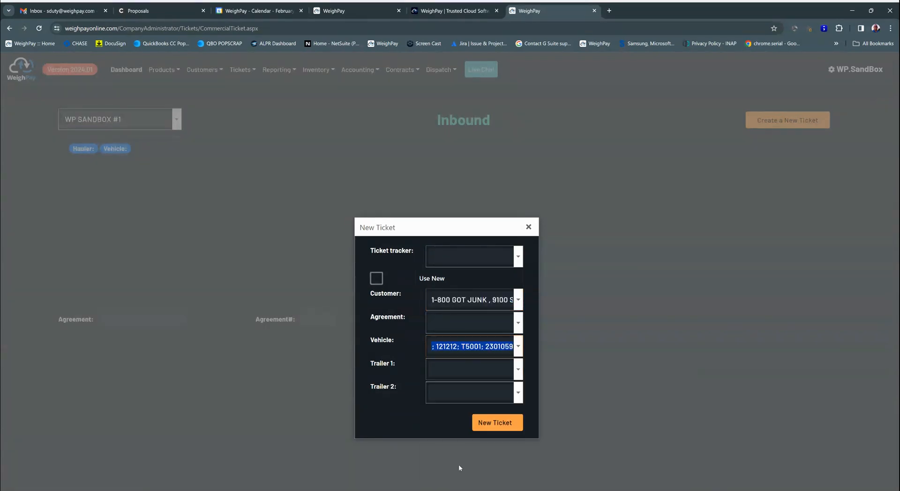
left_click(494, 425)
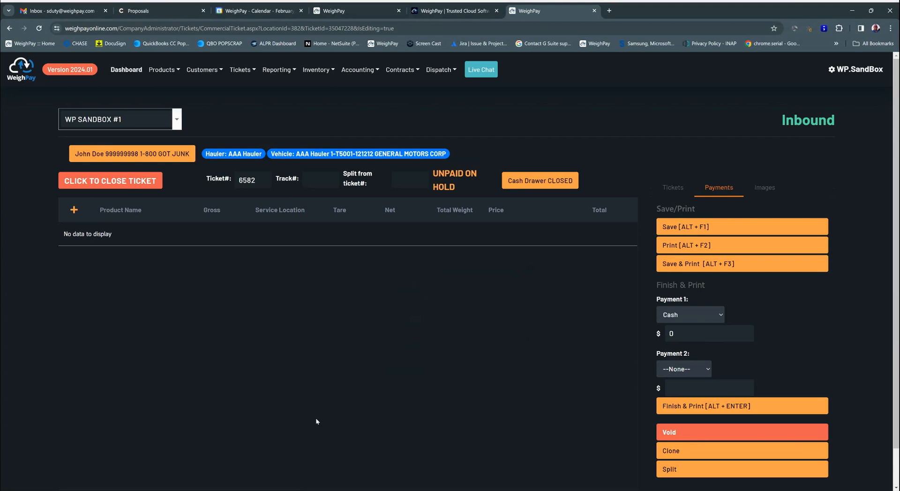
Add a product line to the ticket with the customer's service location and the product Copper #1 (QB)
left_click(73, 210)
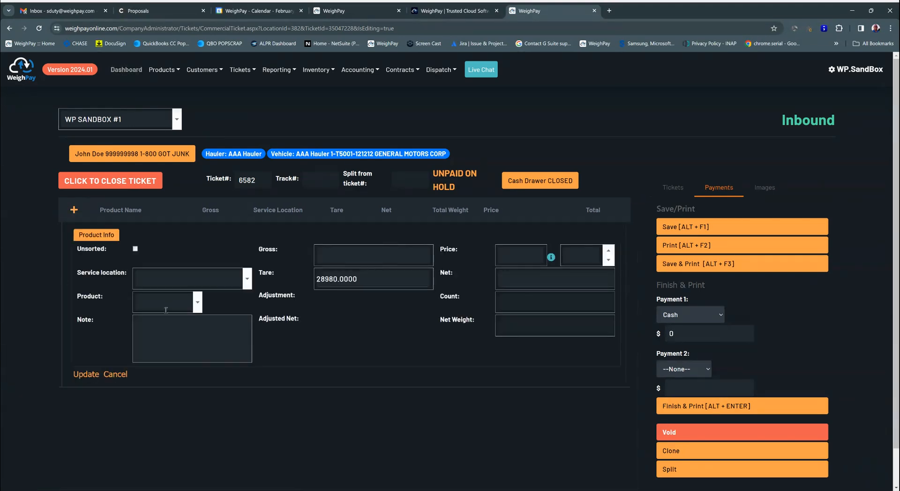
left_click(247, 279)
left_click(153, 335)
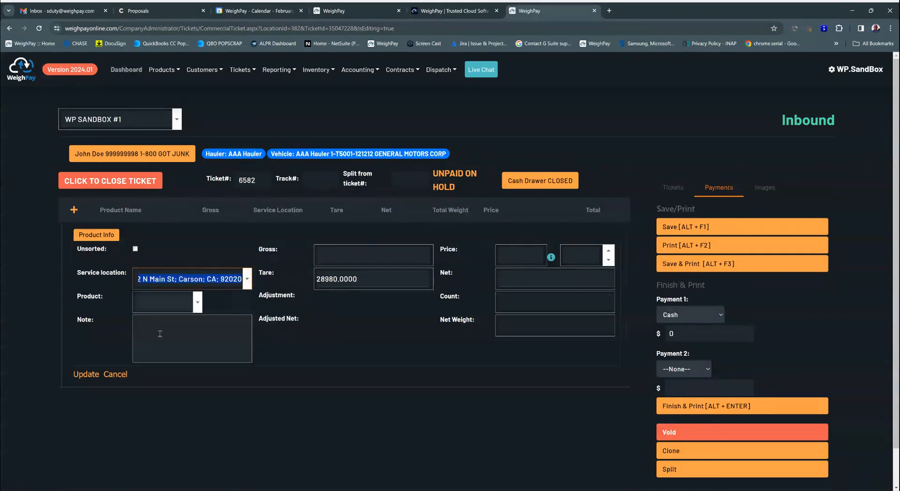
left_click(148, 302)
type("Copper")
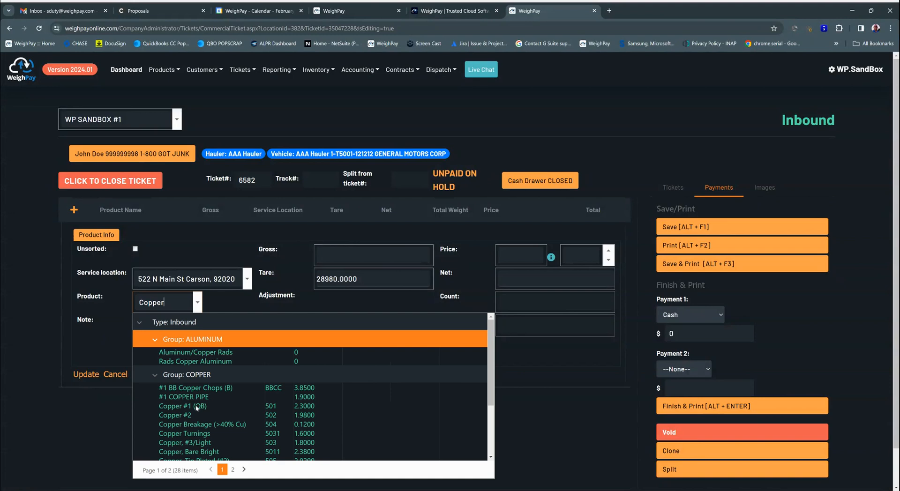
left_click(186, 407)
Replace the product line's weights with a gross of 5000 and a tare of 2000, and save the line
left_click(343, 255)
left_click_drag(362, 281, 310, 289)
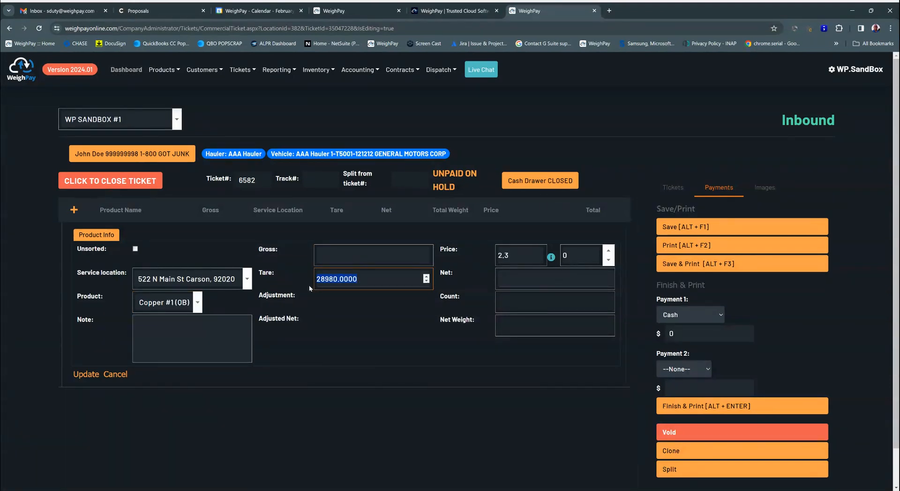
key("BackSpace")
left_click(331, 256)
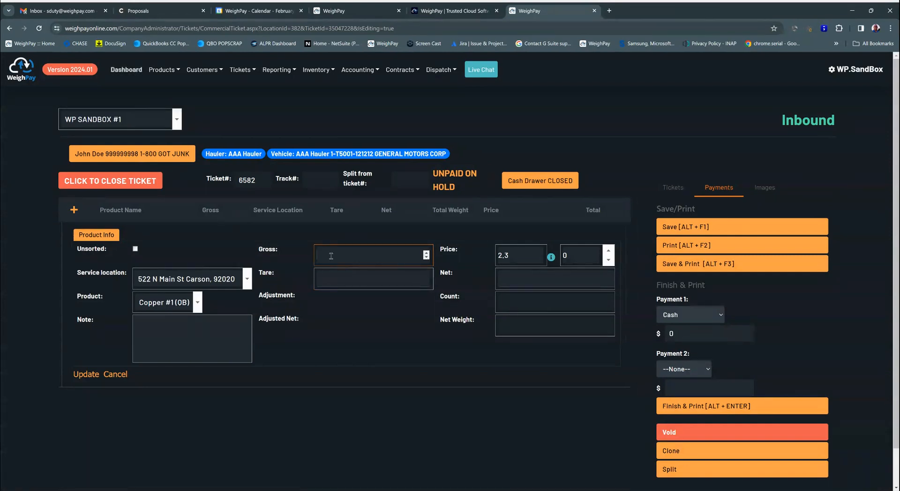
type("5000")
key("Tab")
type("200.000")
key("BackSpace")
key("BackSpace")
key("BackSpace")
key("BackSpace")
type("0")
key("Tab")
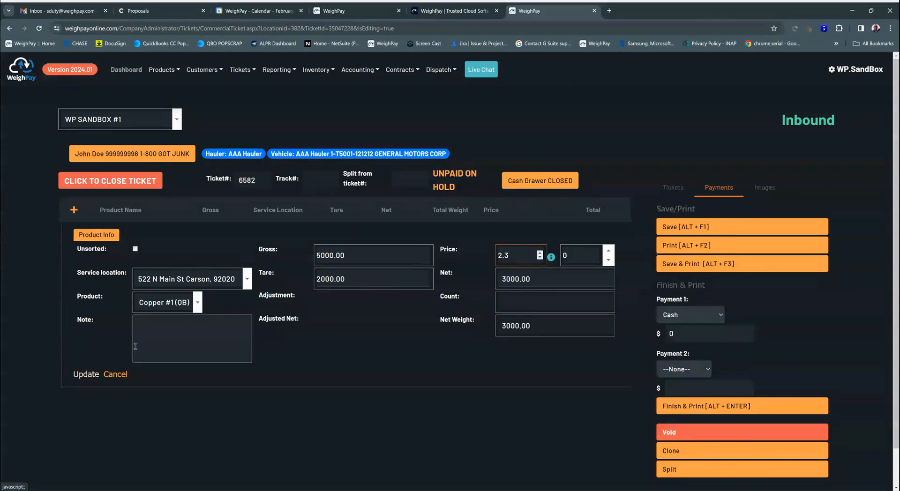
left_click(86, 374)
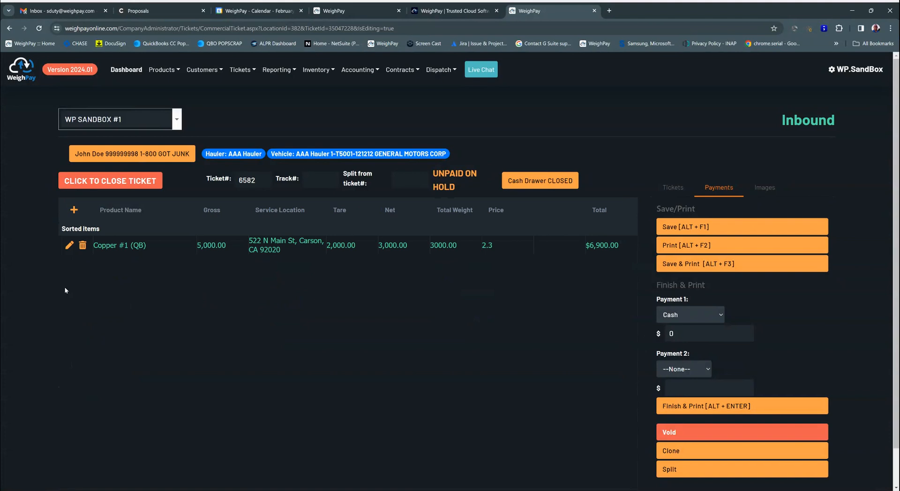
Review the Copper #1 (QB) line's product details and gross image without changing it, and look over the list of unpaid tickets
left_click(68, 246)
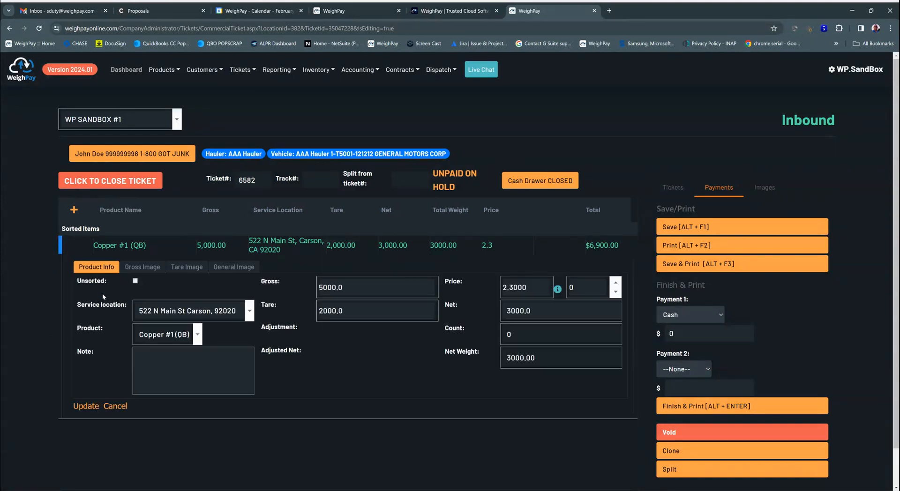
left_click(149, 270)
left_click(98, 268)
left_click(108, 406)
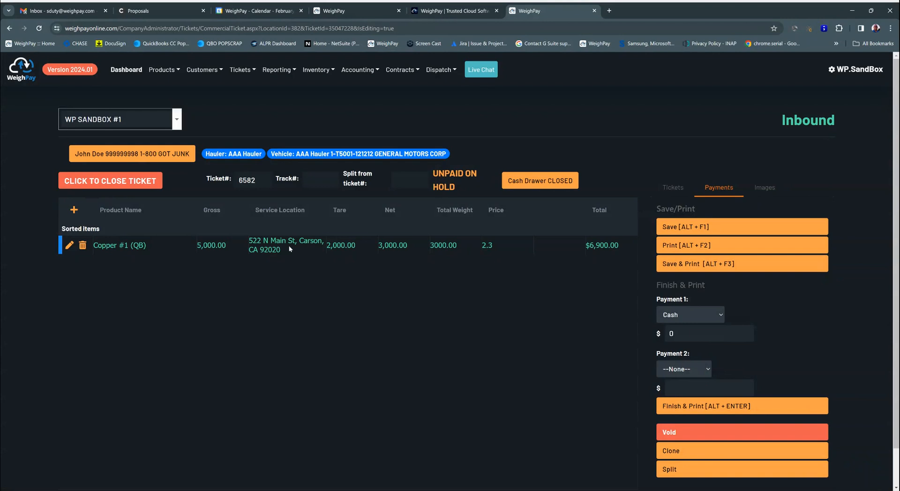
left_click(677, 191)
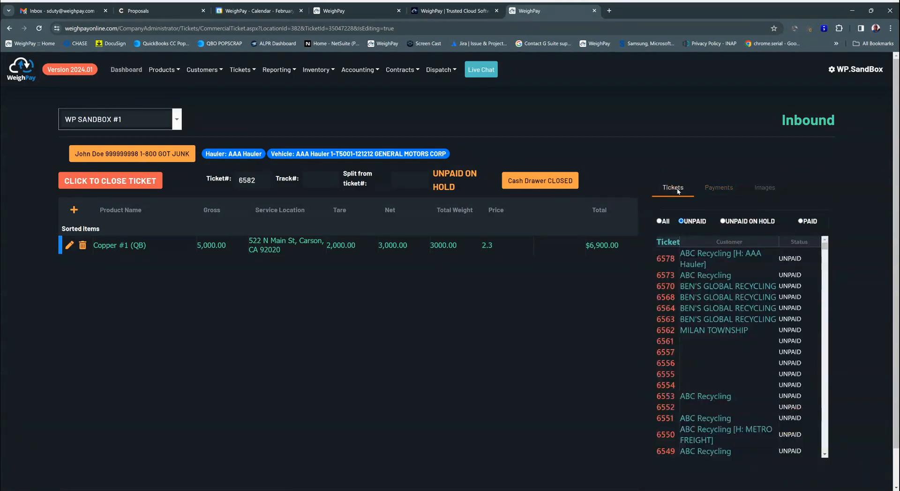
left_click(723, 189)
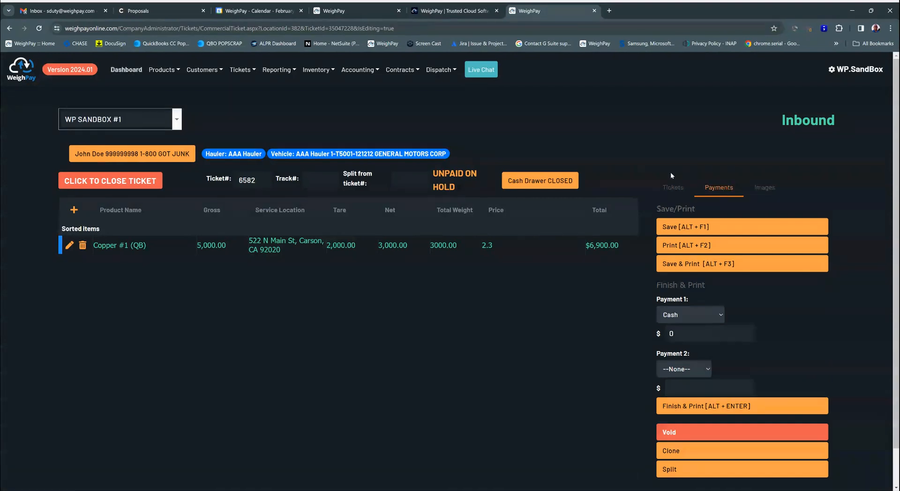
Open Cash Drawer #2 with an amount of $1000 and return to the inbound ticket
left_click(545, 182)
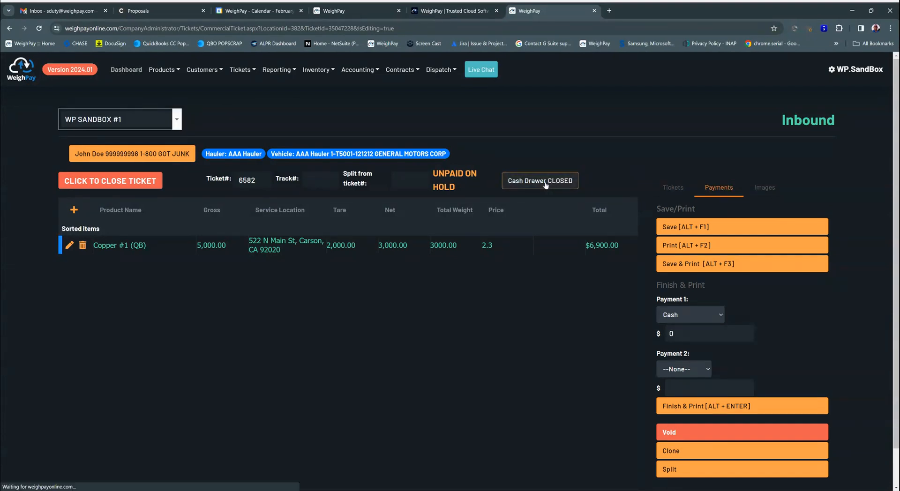
left_click(144, 225)
type("1000")
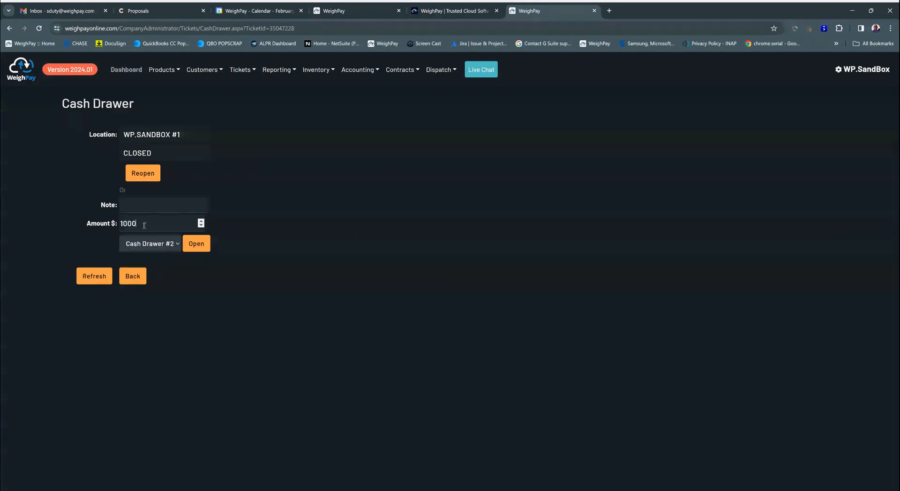
left_click(196, 243)
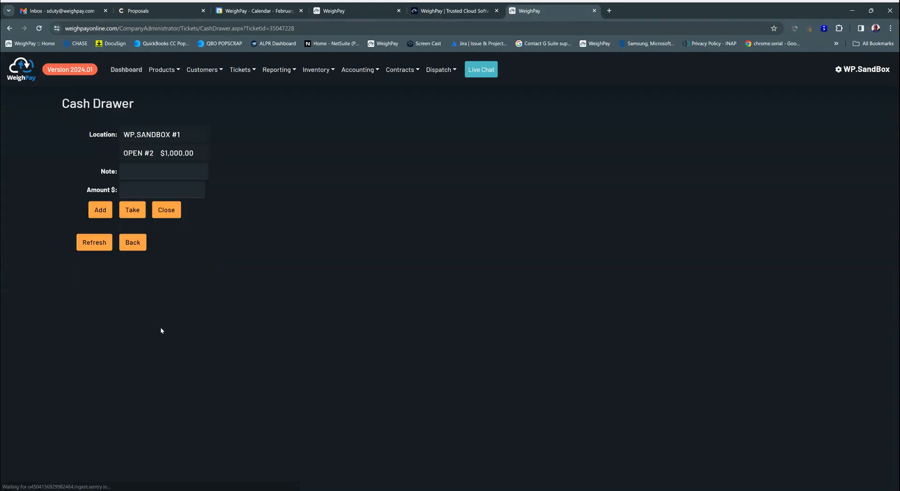
left_click(133, 245)
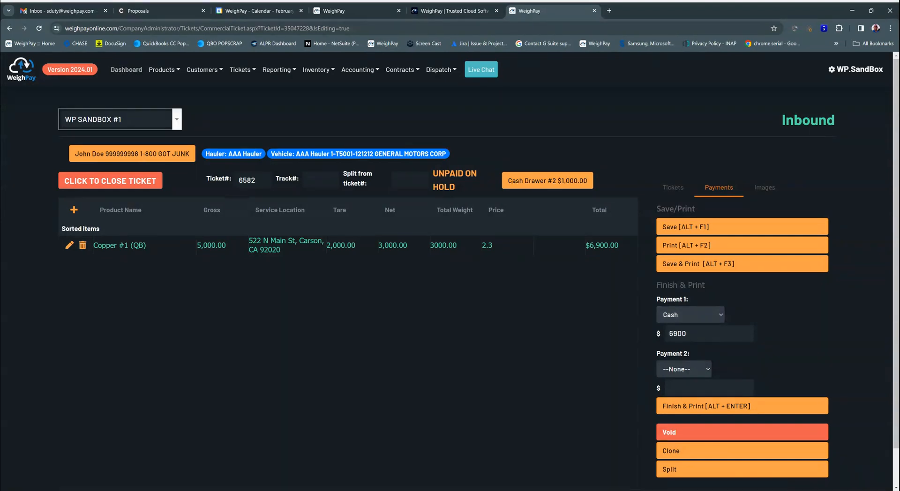
Pay the inbound ticket's $6900 through Accounts Payable, finish and print it, and close the printed ticket report
left_click(686, 363)
left_click(701, 406)
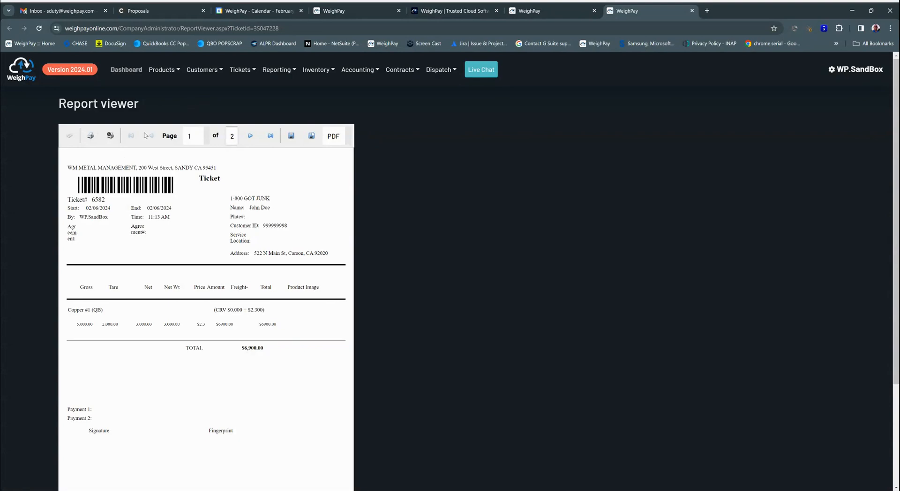
left_click(691, 11)
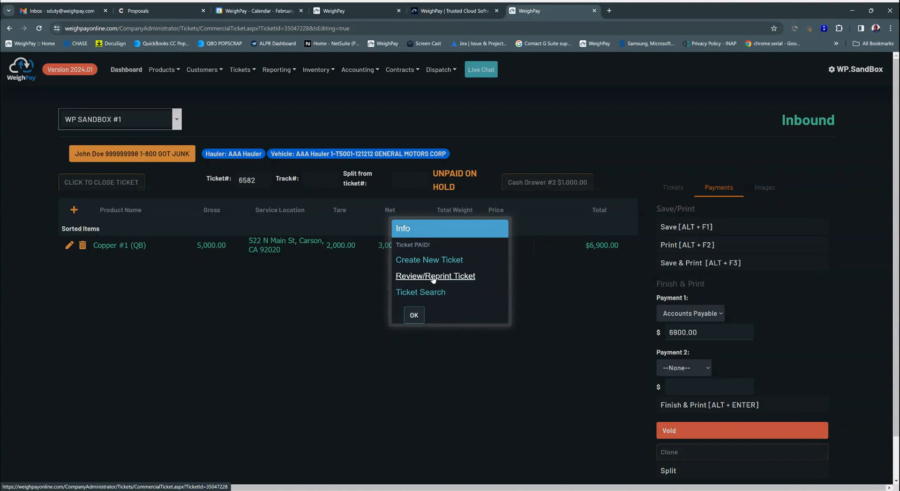
Open the ticket search list and examine the ticket types, including the outbound tickets
left_click(422, 293)
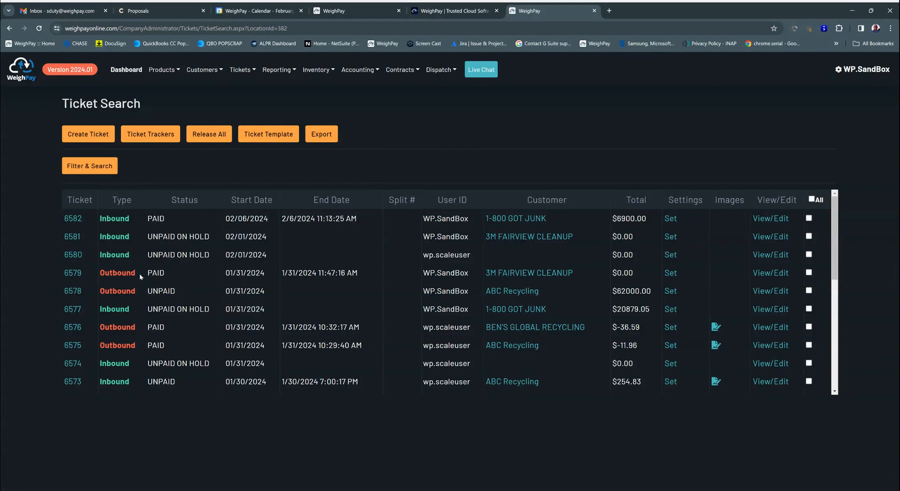
left_click_drag(139, 273, 93, 274)
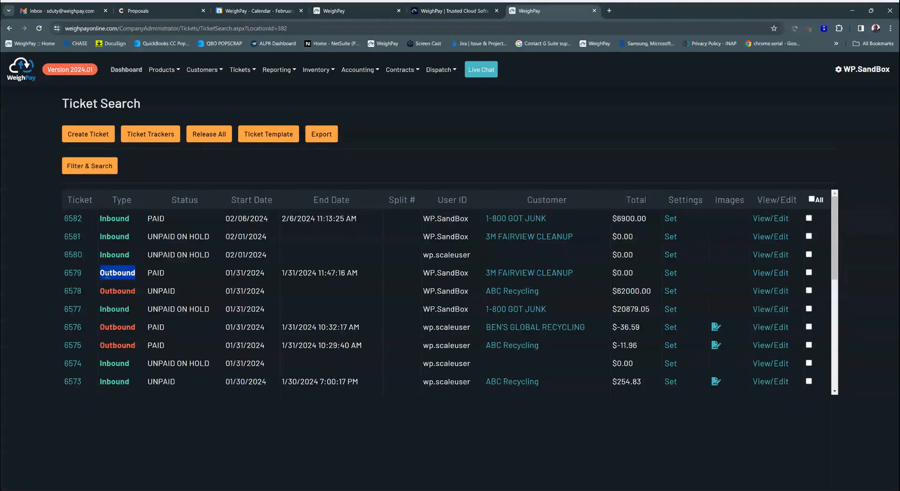
left_click(117, 290)
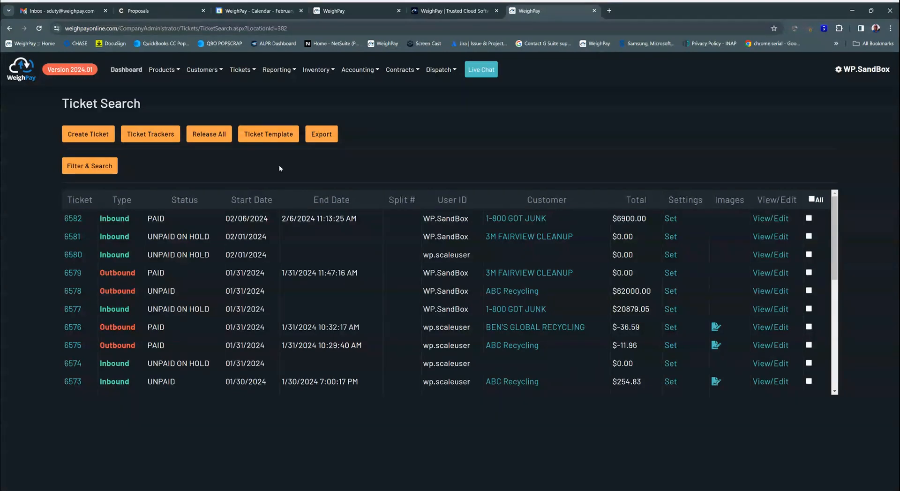
View the transactions of Cash Drawer #1 and Cash Drawer #2 at location WP.SANDBOX #1
left_click(242, 69)
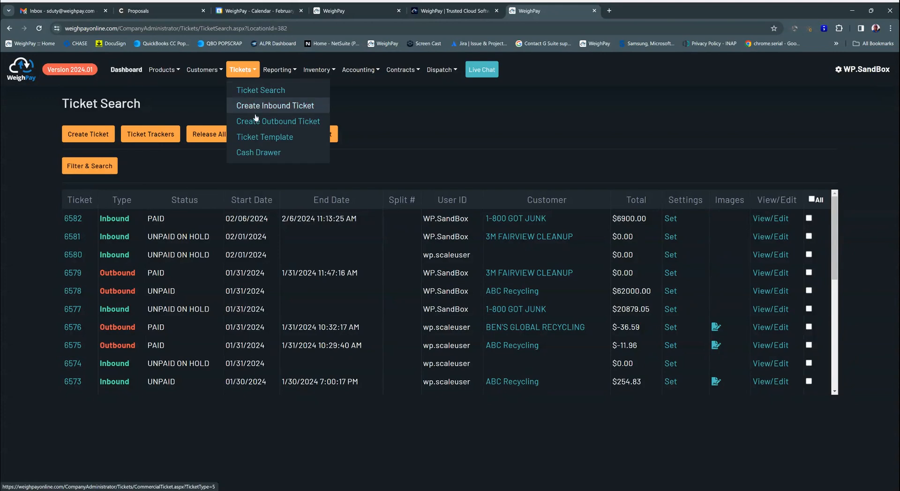
left_click(267, 152)
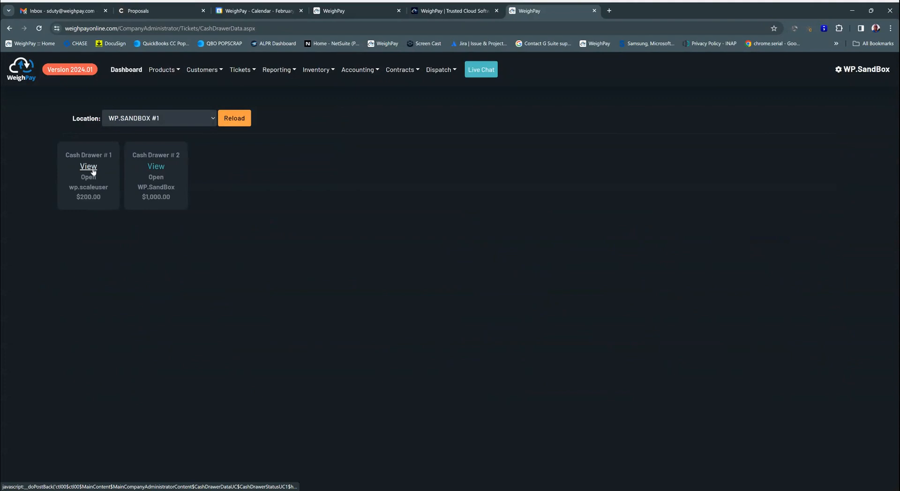
left_click(92, 169)
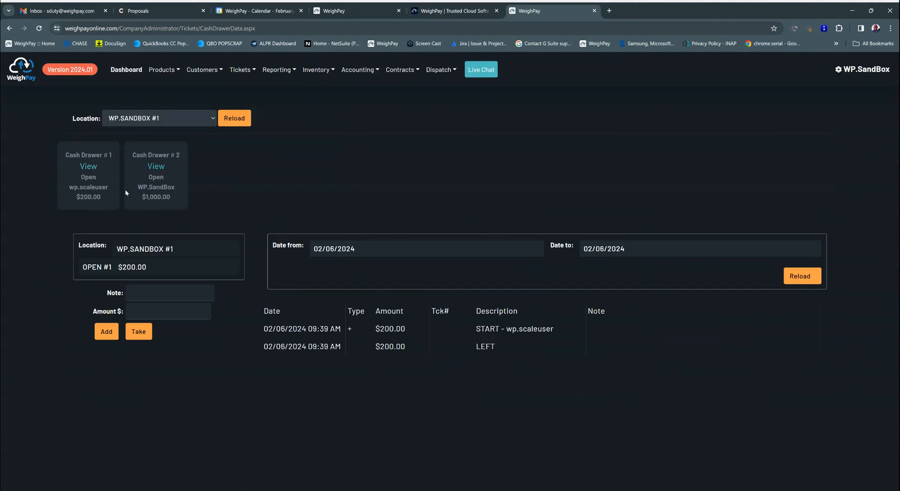
left_click(165, 168)
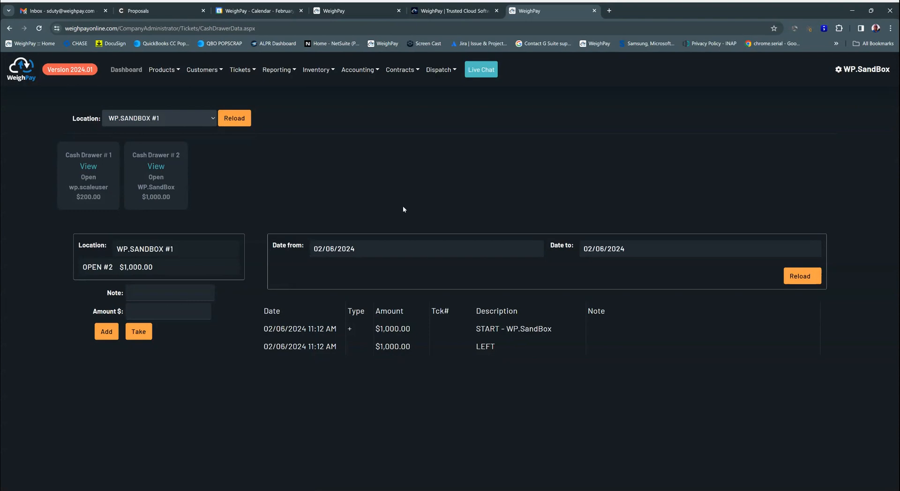
Open the general reports page and review the Daily Report's location and date options without running it
left_click(276, 70)
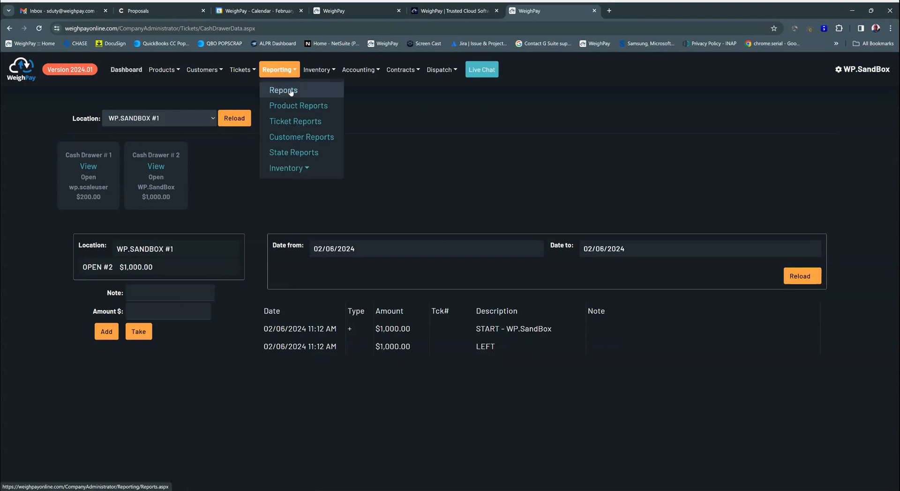
left_click(281, 89)
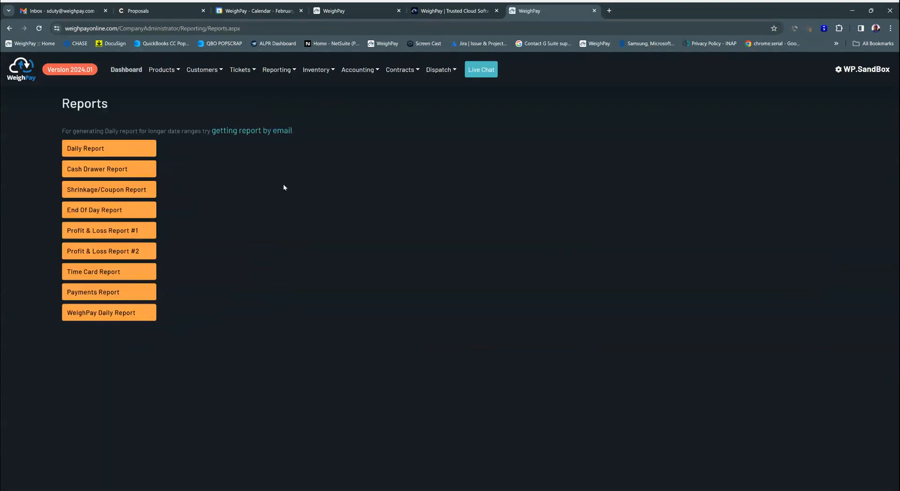
left_click(106, 149)
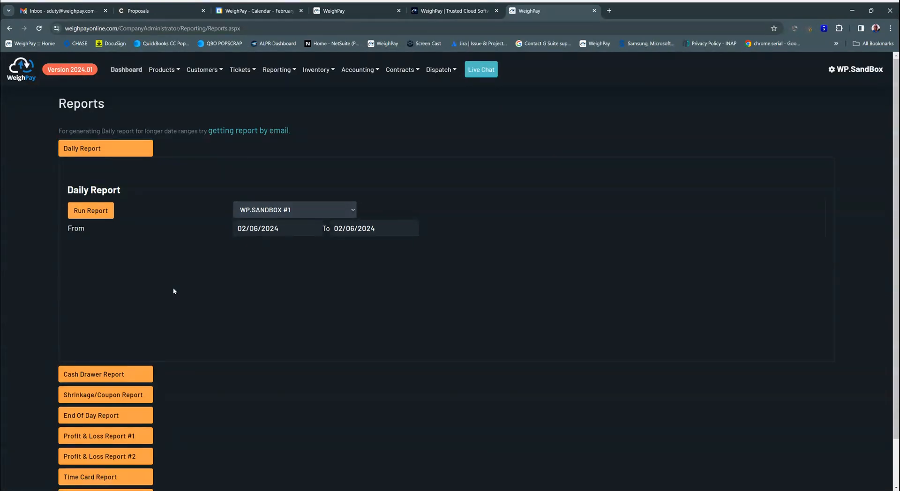
left_click(107, 151)
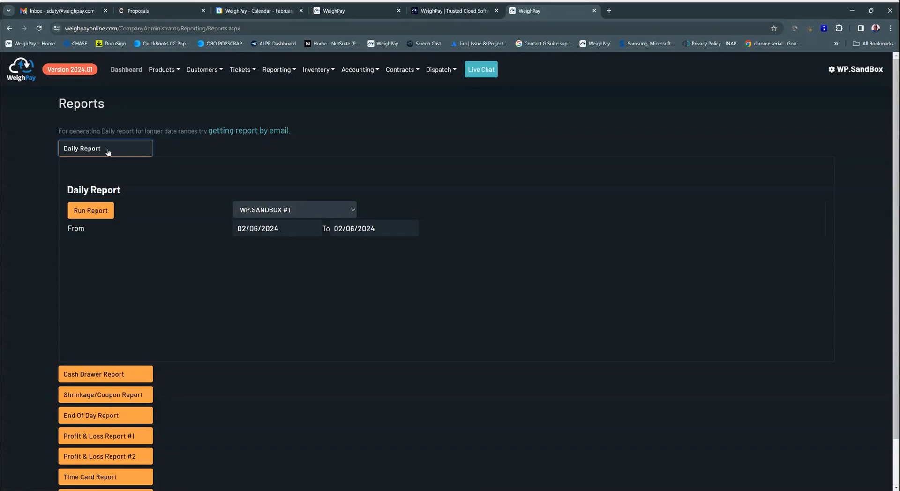
left_click(107, 151)
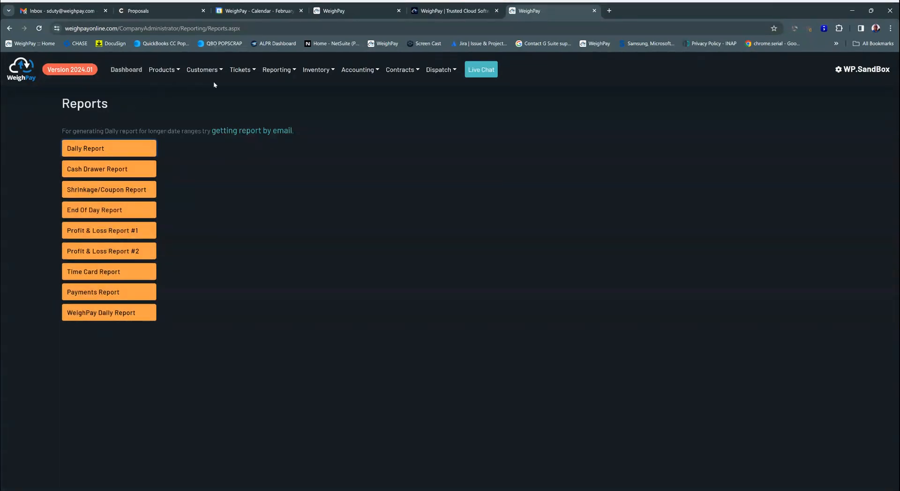
Look over the available report categories and the inventory report types without opening any
left_click(241, 70)
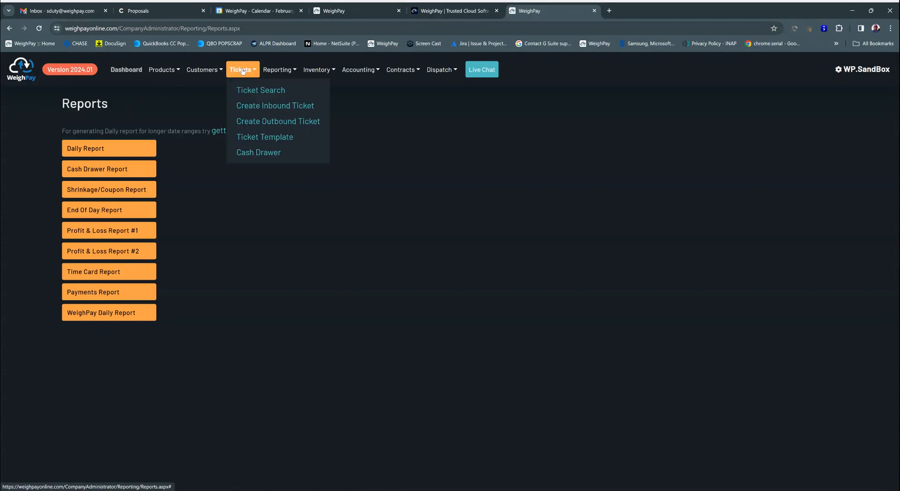
left_click(271, 72)
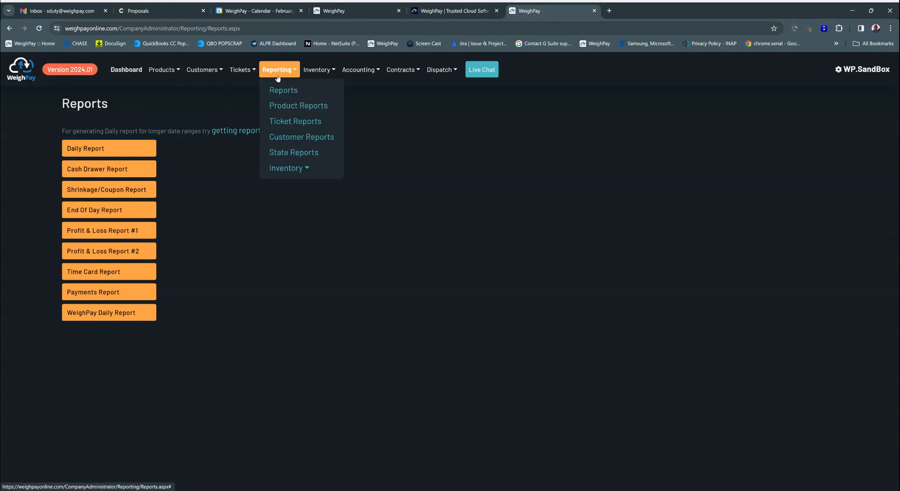
left_click(291, 168)
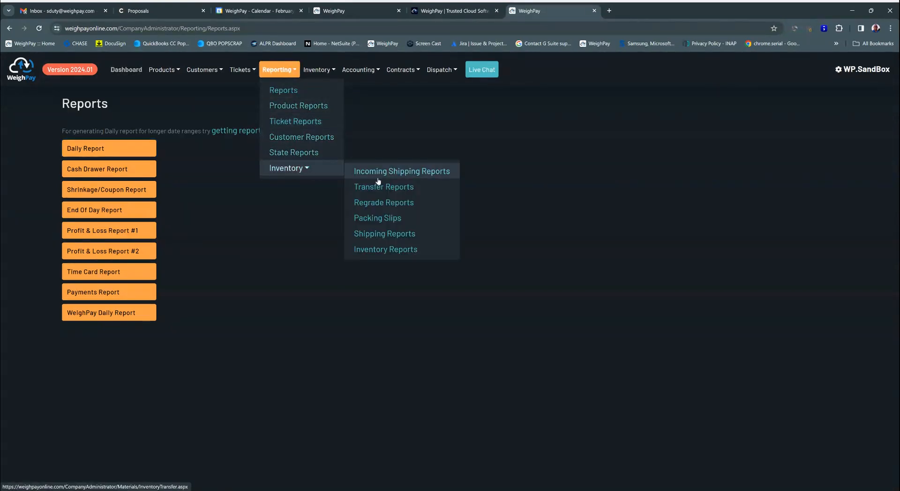
Show the outgoing inventory for the product group BATTERIES and examine the available units and average prices of BATTERIES BT WT
left_click(318, 70)
left_click(321, 167)
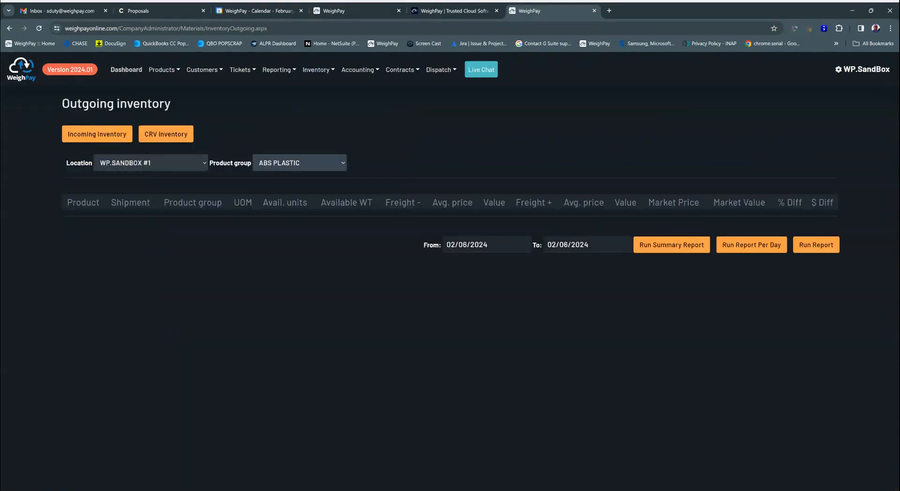
left_click(288, 232)
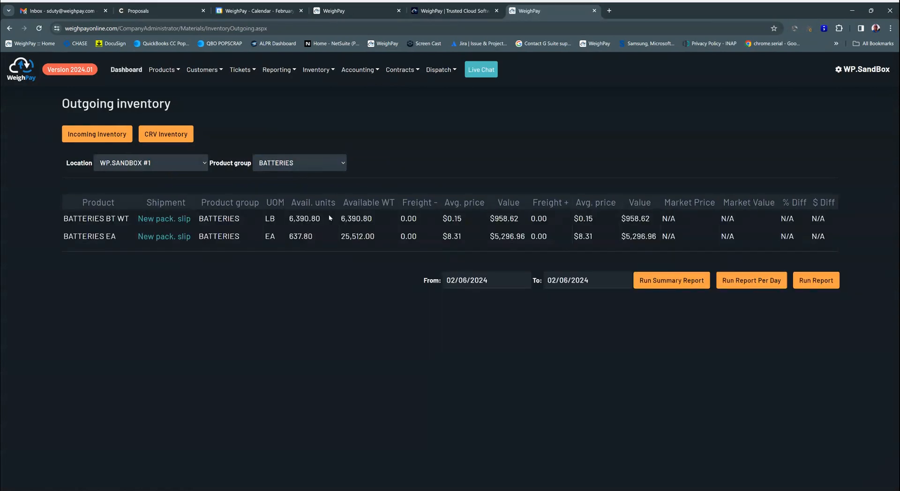
left_click_drag(323, 217, 287, 219)
left_click_drag(462, 218, 443, 219)
left_click_drag(595, 219, 574, 221)
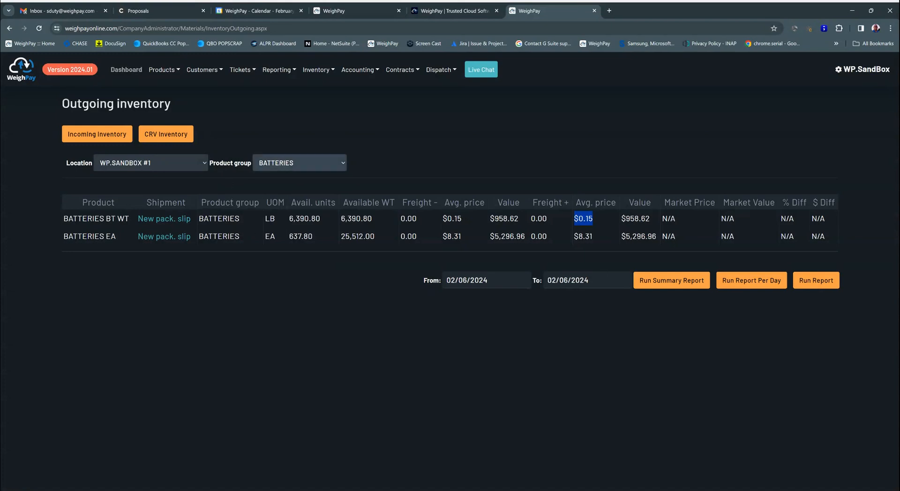
Show the product group BRASS, examine the percentage difference for Borings, Red Brass, and return to the dashboard
left_click(269, 288)
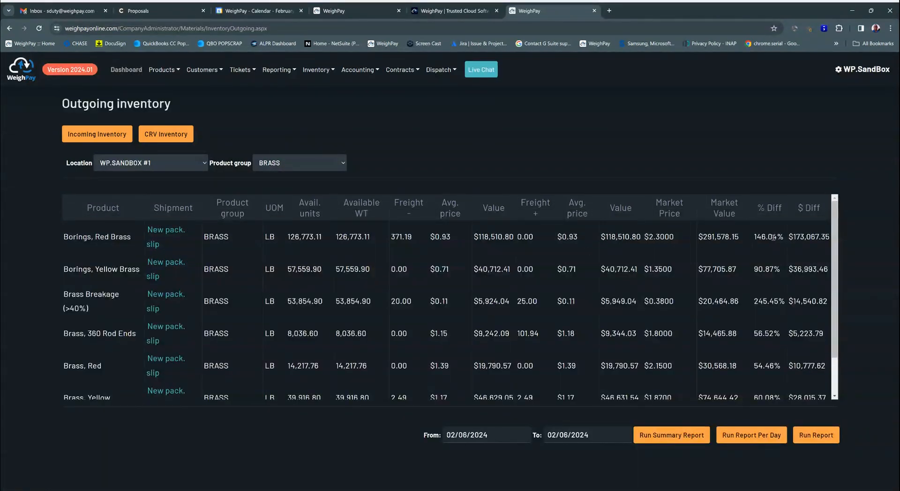
left_click_drag(785, 237, 742, 242)
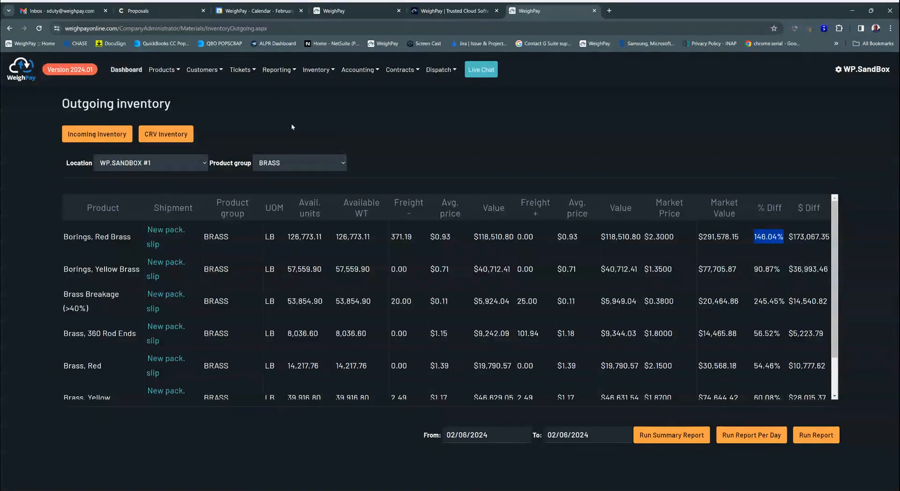
left_click(133, 72)
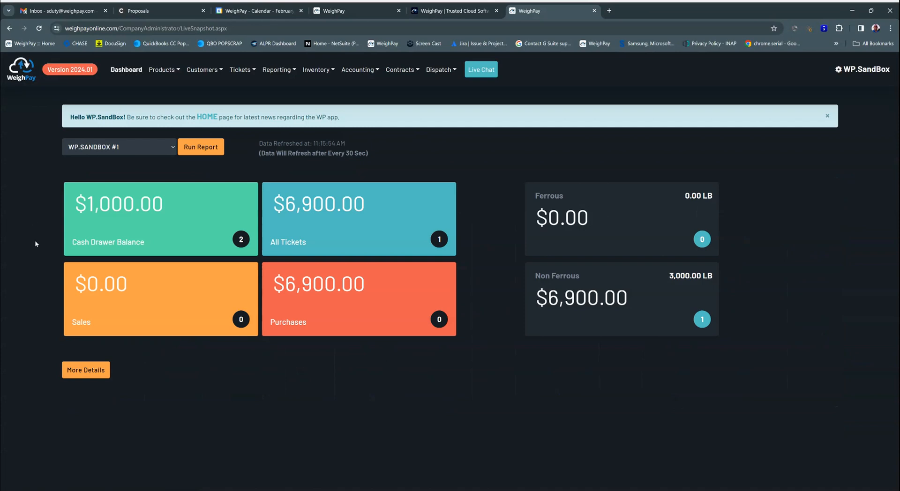